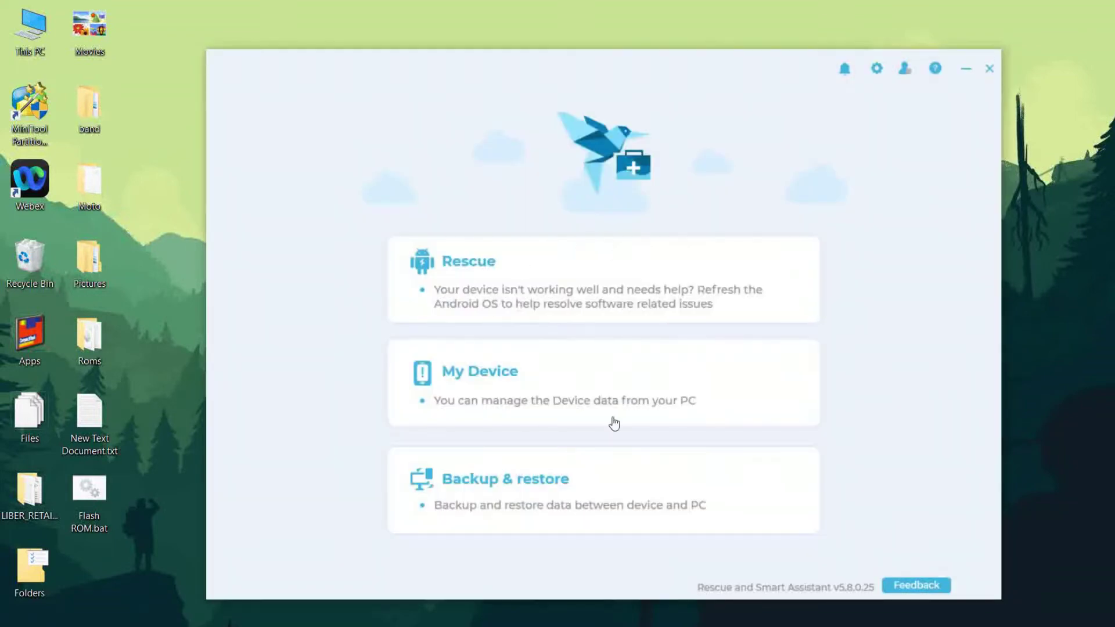
- Start a Phone Rescue to load the XT2067-3 details and its 2.0 GB LIBER_RETAIL firmware
{"action": "left_click", "coordinate": [454, 289]}
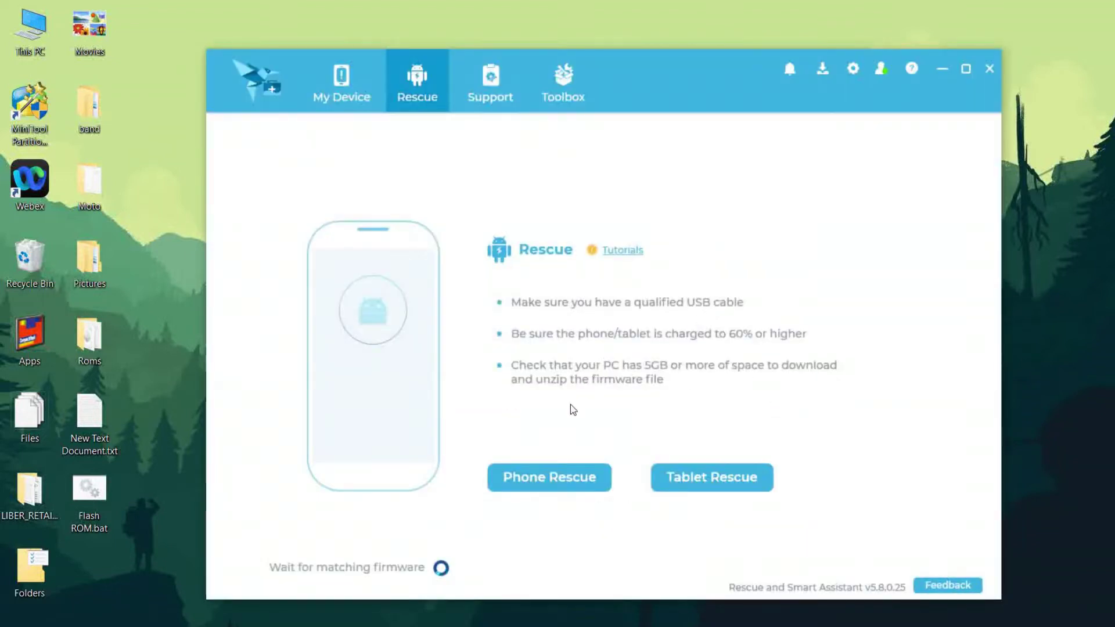
{"action": "left_click", "coordinate": [562, 483]}
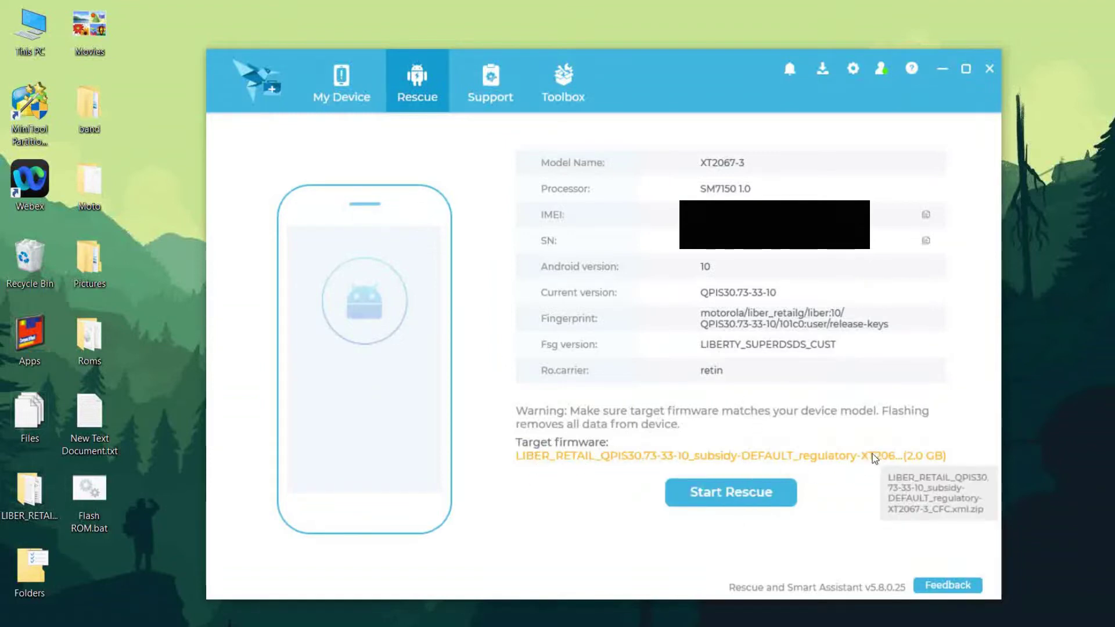
{"action": "left_click", "coordinate": [822, 68]}
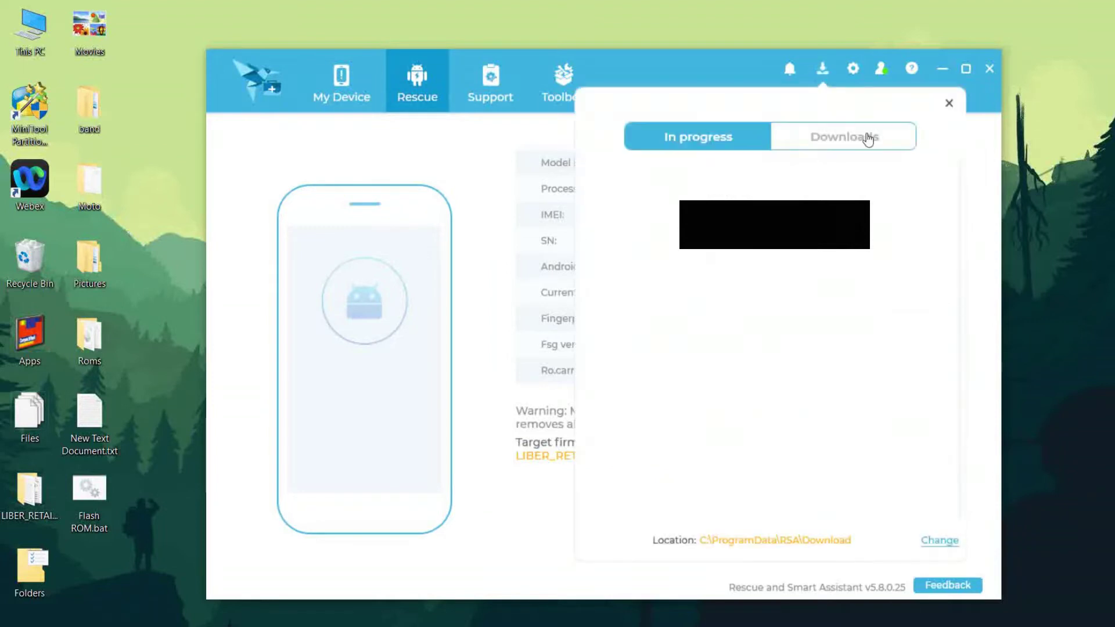
{"action": "left_click", "coordinate": [868, 140]}
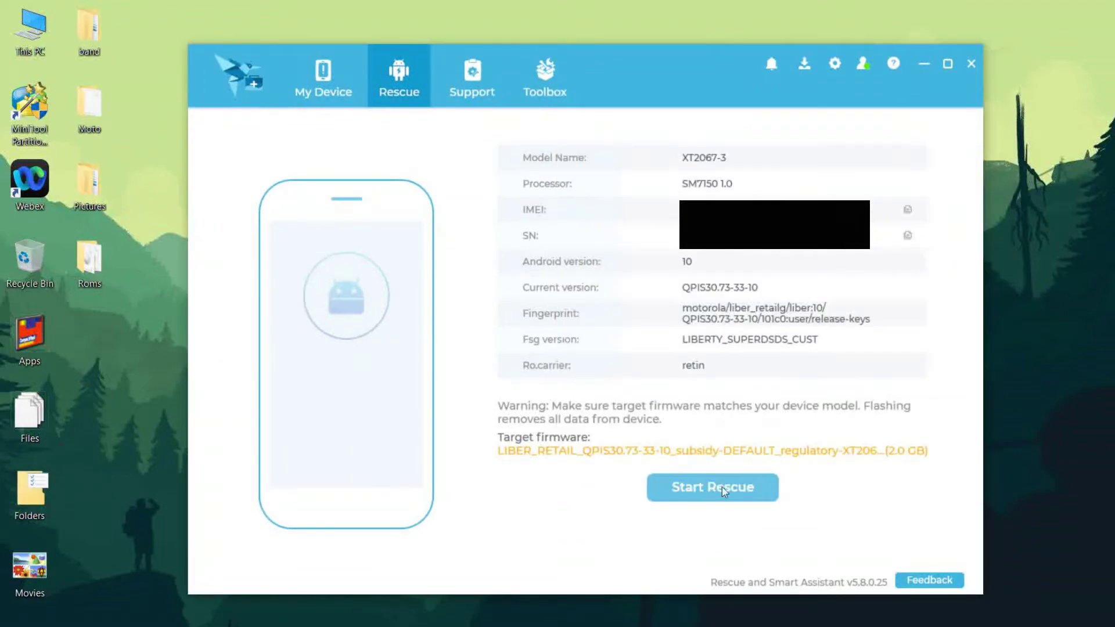
- Start flashing the LIBER_RETAIL firmware, accepting the up-to-date, data-collection and backup confirmations
{"action": "left_click", "coordinate": [706, 487]}
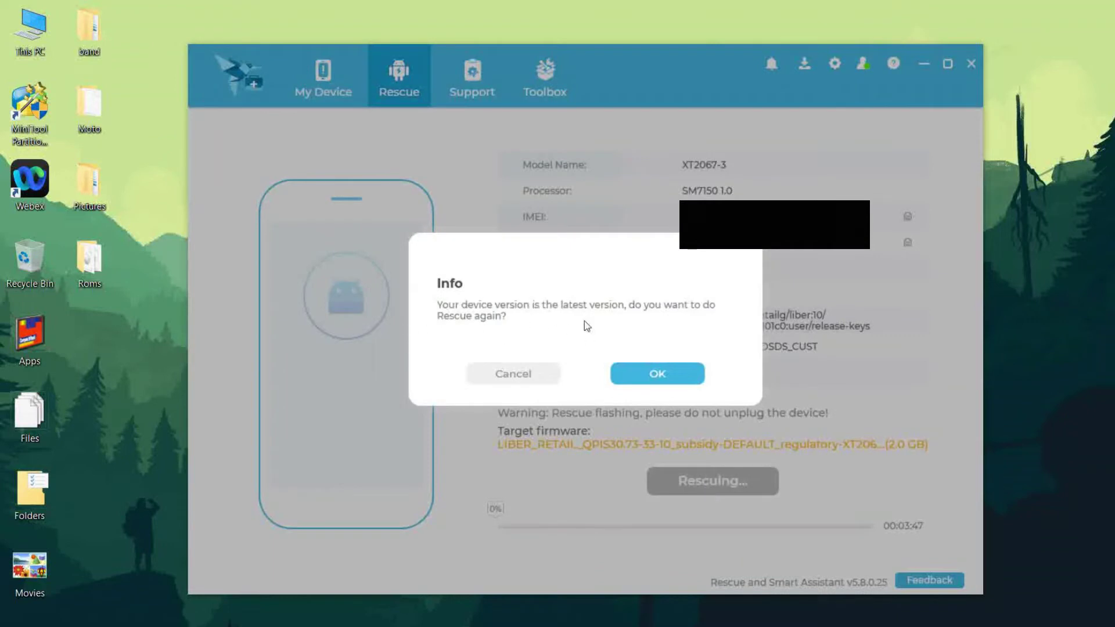
{"action": "left_click", "coordinate": [657, 374]}
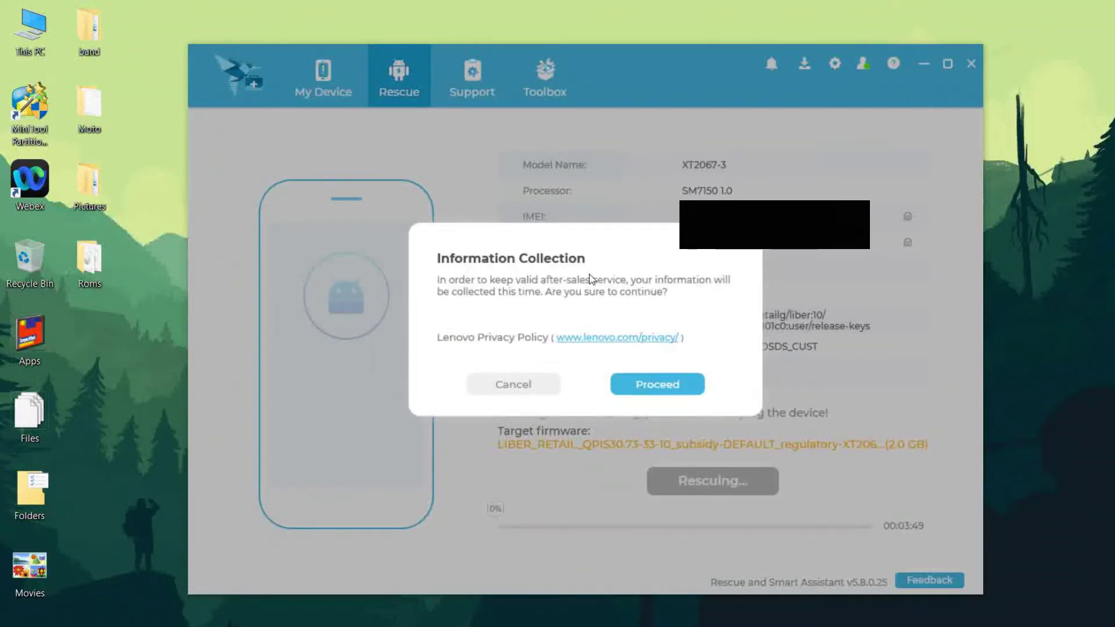
{"action": "left_click", "coordinate": [642, 384]}
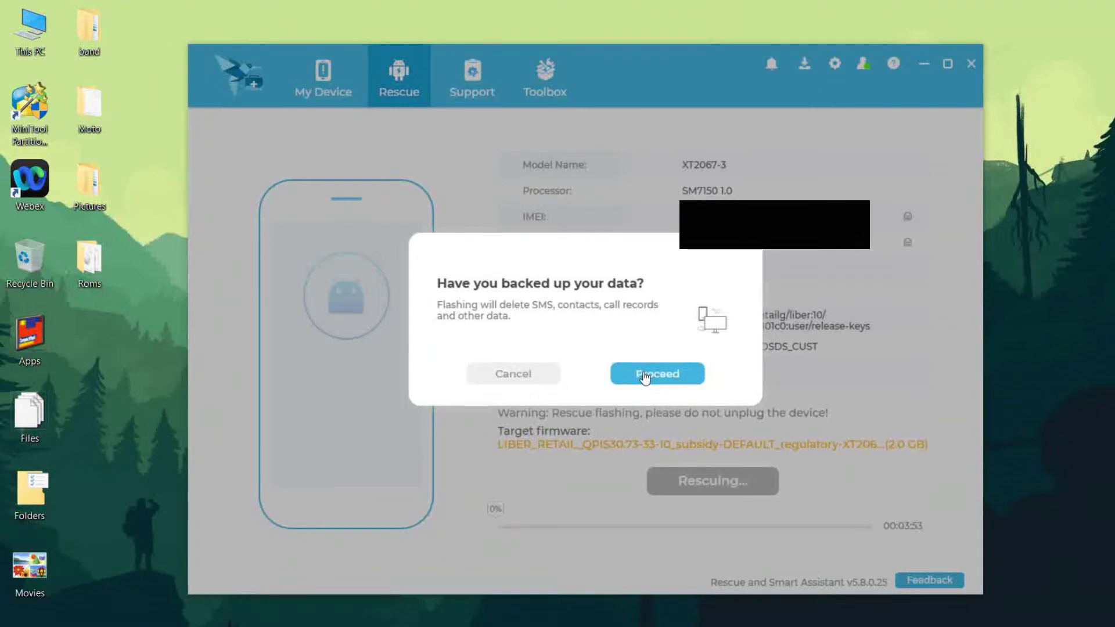
{"action": "left_click", "coordinate": [644, 374]}
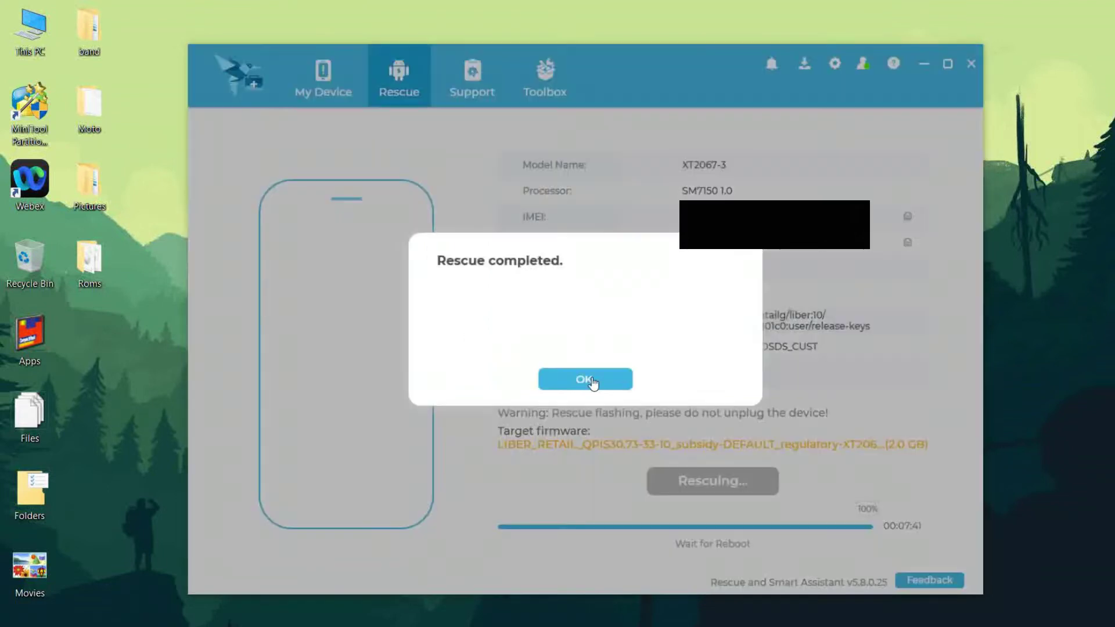
- Finish the completed rescue, close downloads, minimize the assistant and refresh the desktop
{"action": "left_click", "coordinate": [590, 379]}
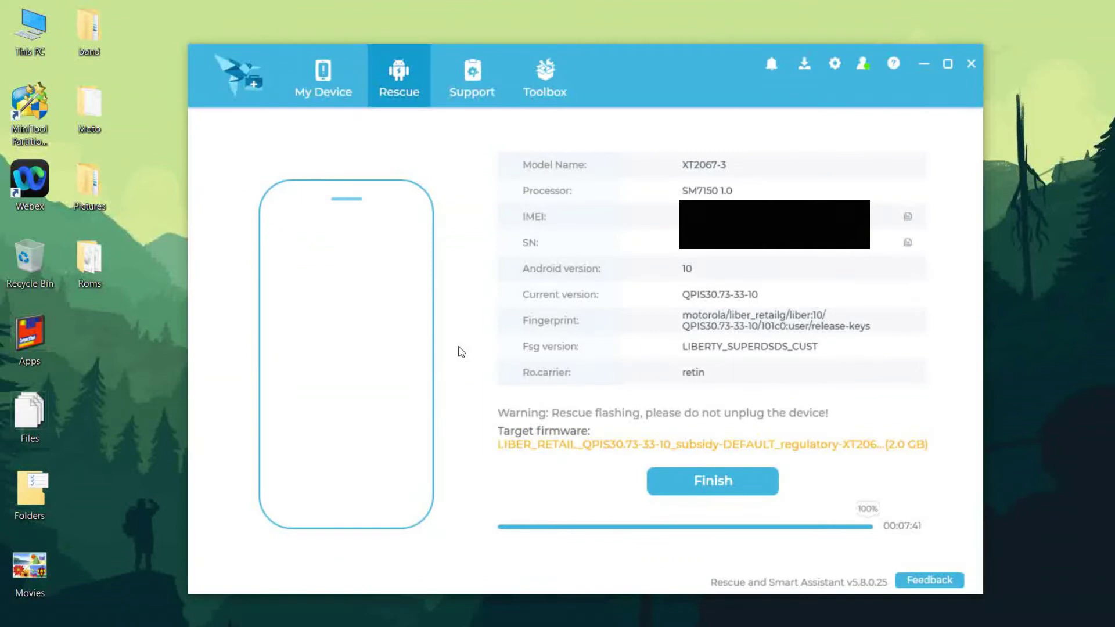
{"action": "left_click", "coordinate": [711, 481]}
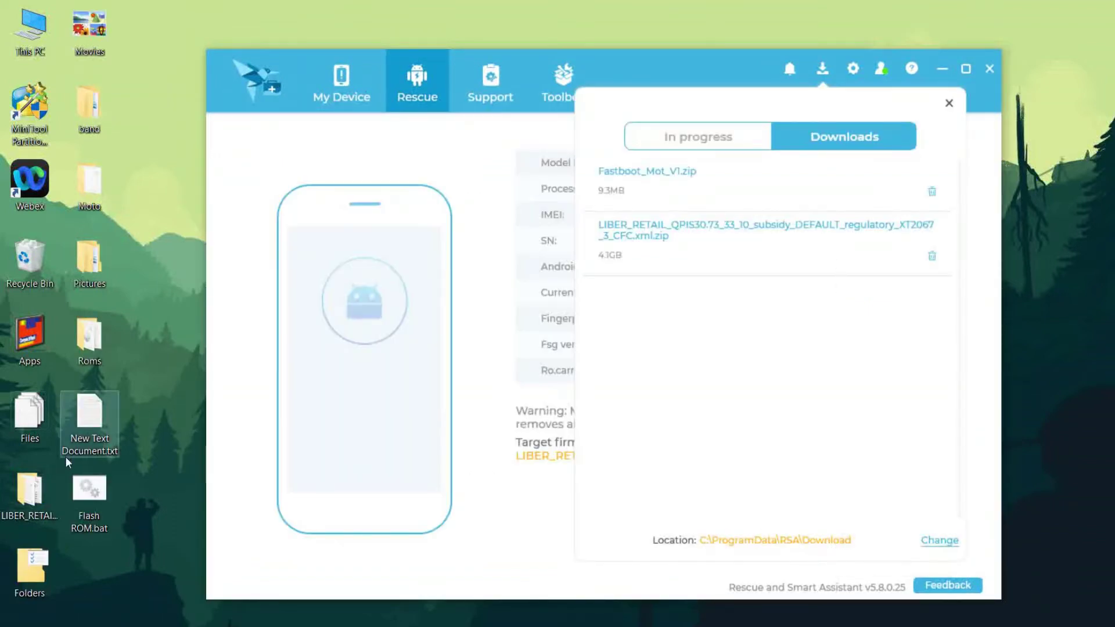
{"action": "mouse_move", "coordinate": [43, 512]}
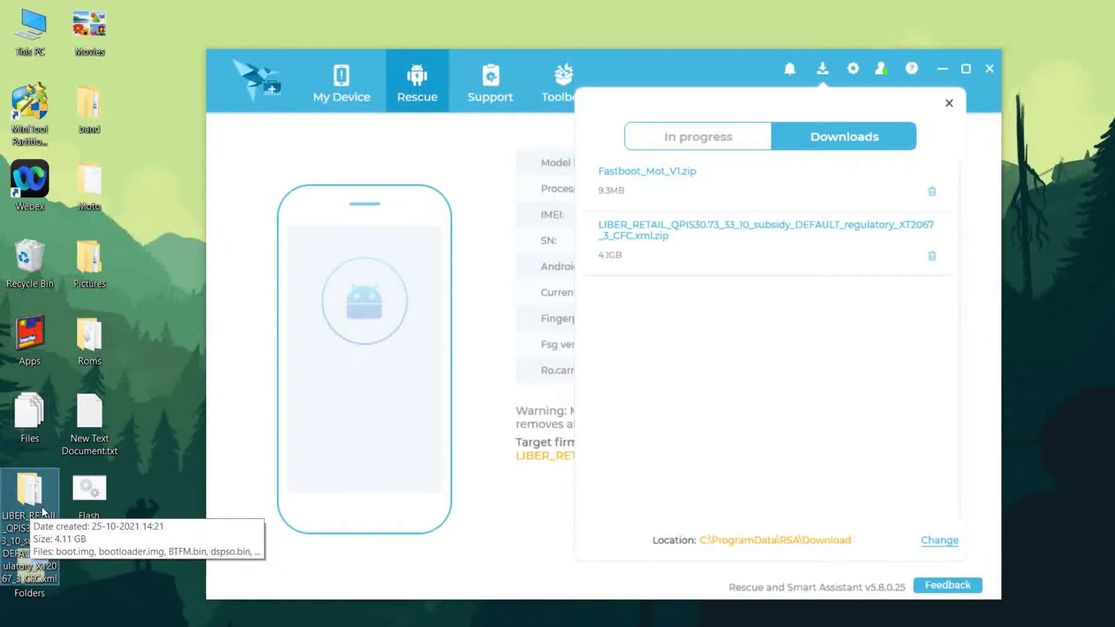
{"action": "left_click", "coordinate": [949, 69]}
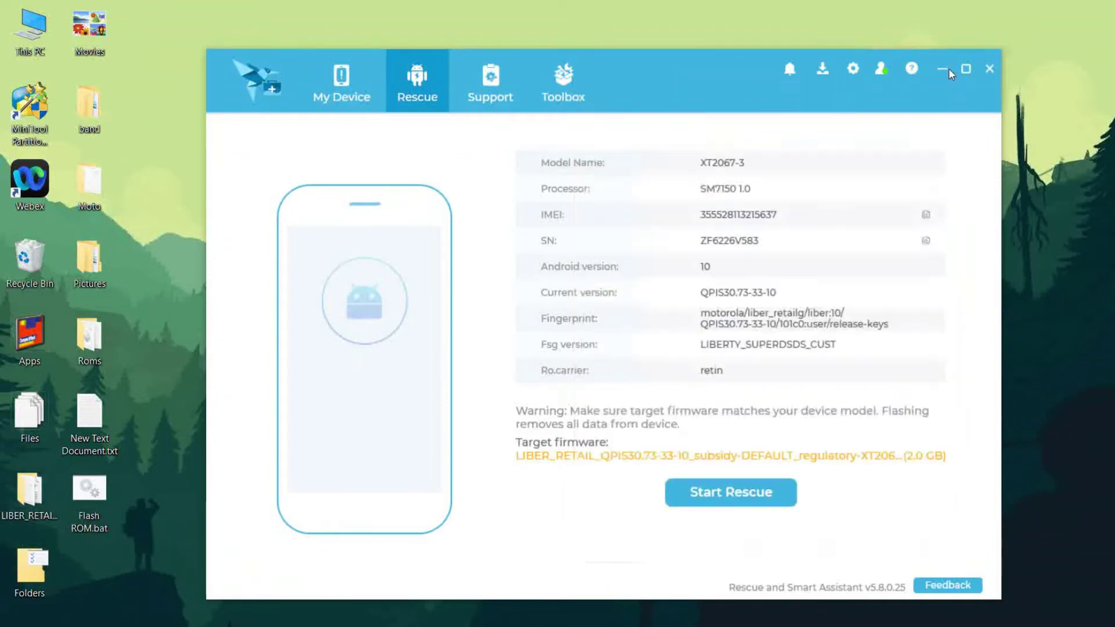
{"action": "left_click", "coordinate": [947, 69]}
{"action": "right_click", "coordinate": [354, 277]}
{"action": "left_click", "coordinate": [380, 319]}
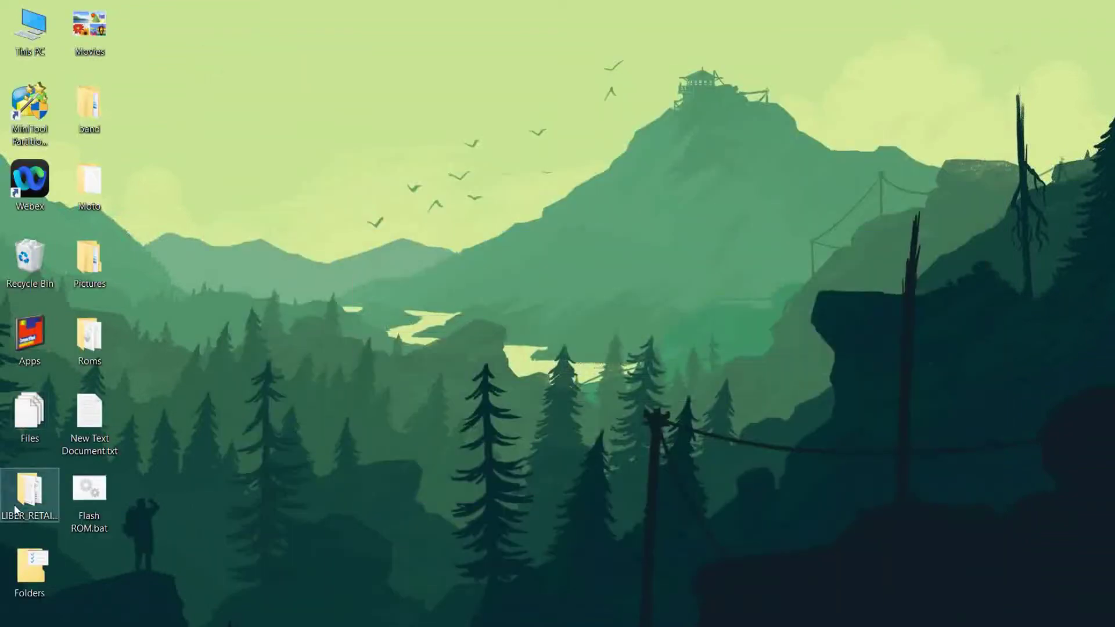
- Move the LIBER_RETAIL folder into the desktop's second icon column and open This PC
{"action": "left_click", "coordinate": [15, 505]}
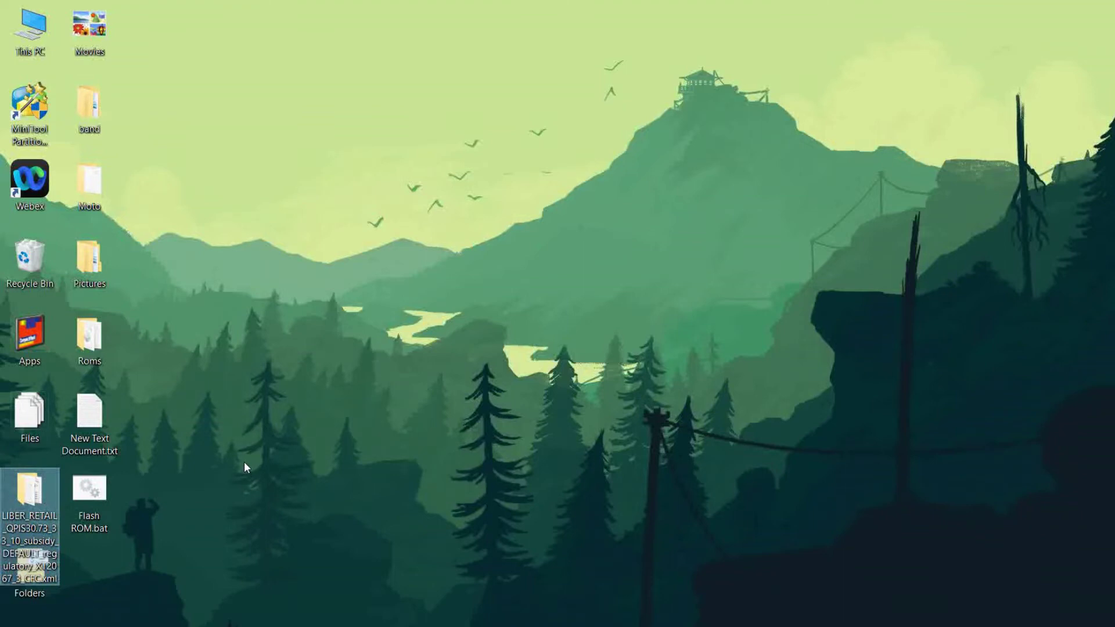
{"action": "left_click_drag", "start_coordinate": [29, 500], "coordinate": [314, 408]}
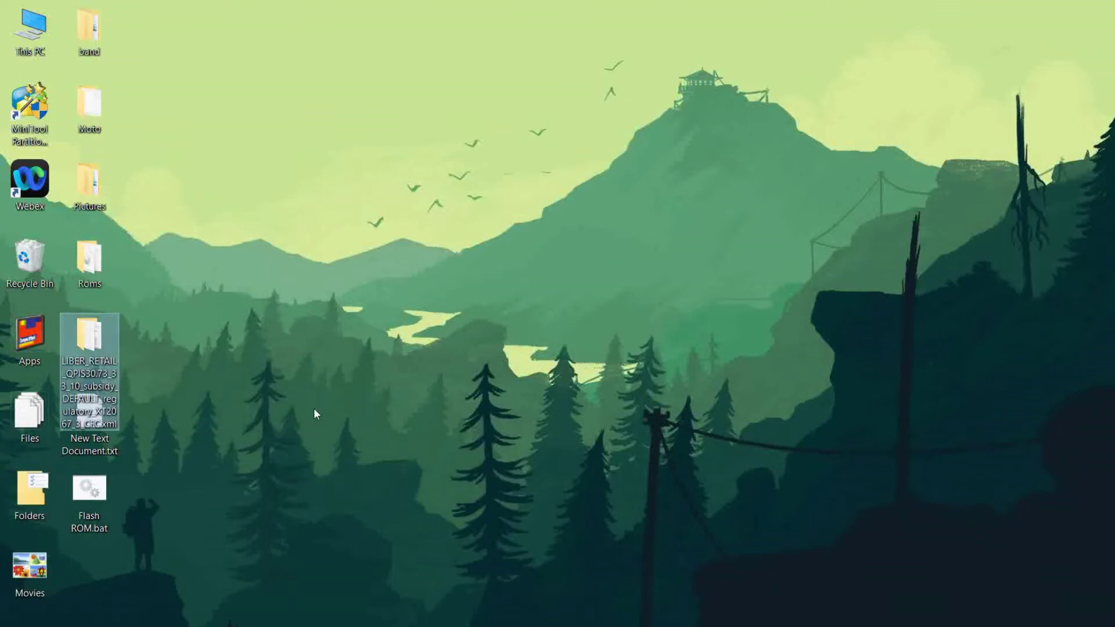
{"action": "right_click", "coordinate": [100, 352]}
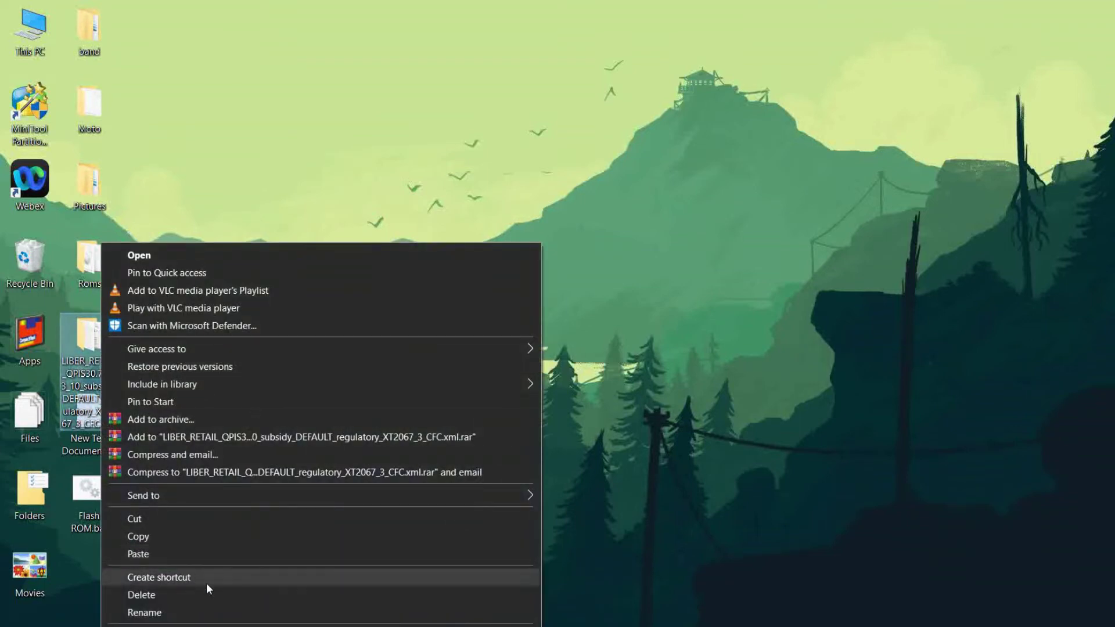
{"action": "left_click", "coordinate": [731, 303]}
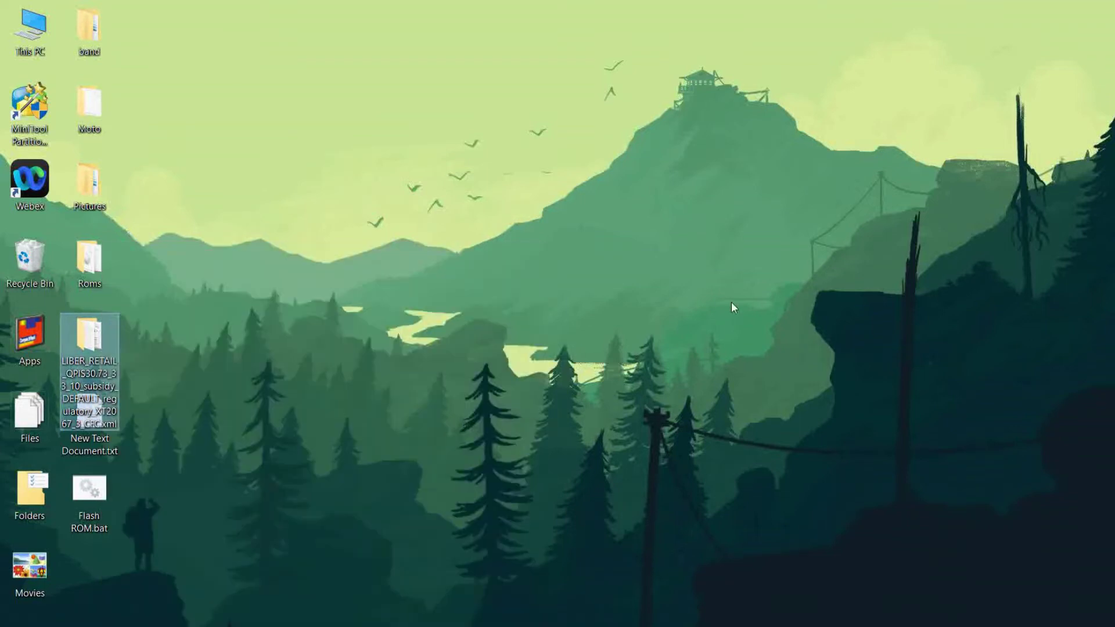
{"action": "double_click", "coordinate": [11, 15]}
- Open C:\Program Files (x86)\platform-tools and shift its window to the right
{"action": "double_click", "coordinate": [314, 231]}
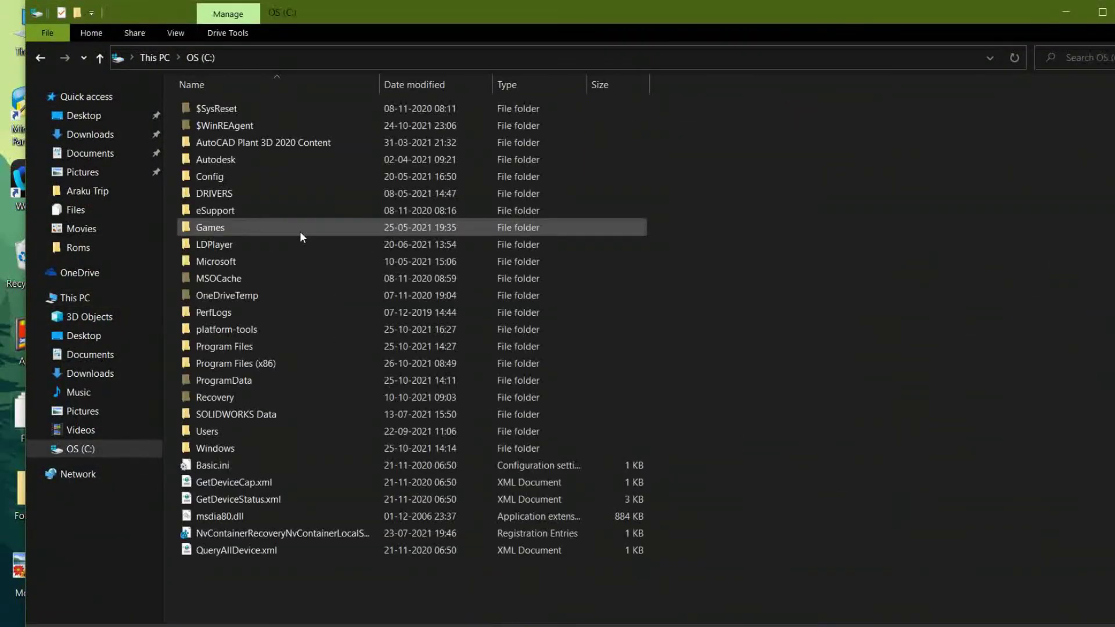
{"action": "double_click", "coordinate": [258, 363]}
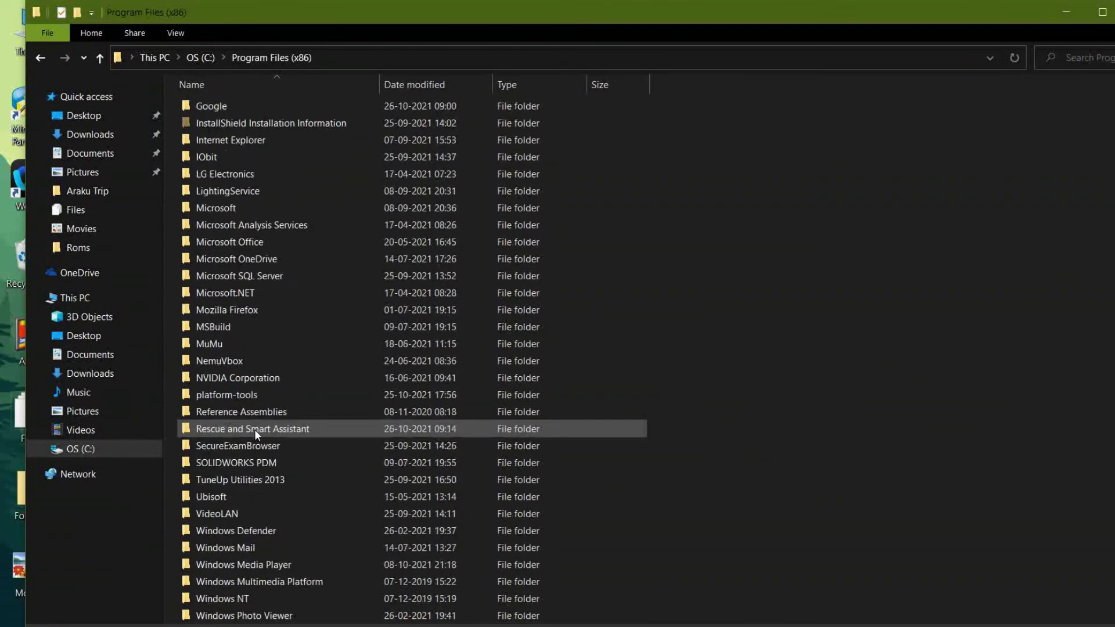
{"action": "scroll", "coordinate": [252, 439], "scroll_direction": "down", "scroll_amount": 1}
{"action": "double_click", "coordinate": [243, 361]}
{"action": "left_click_drag", "start_coordinate": [459, 22], "coordinate": [749, 61]}
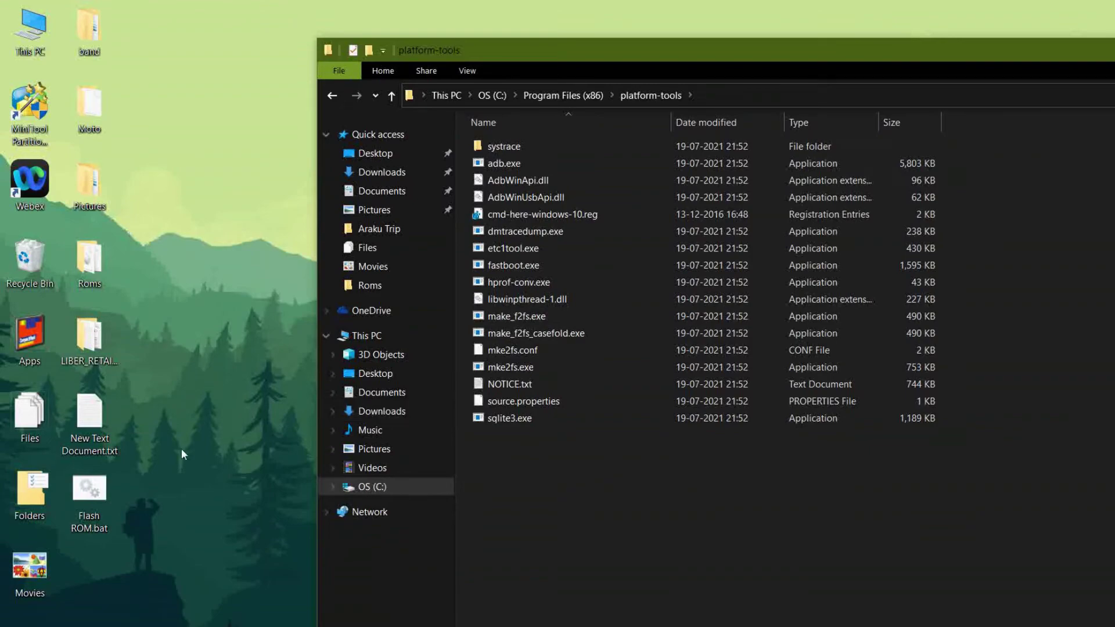
- Drag all LIBER_RETAIL firmware files, boot.img through vbmeta.img, into platform-tools
{"action": "left_click", "coordinate": [92, 346]}
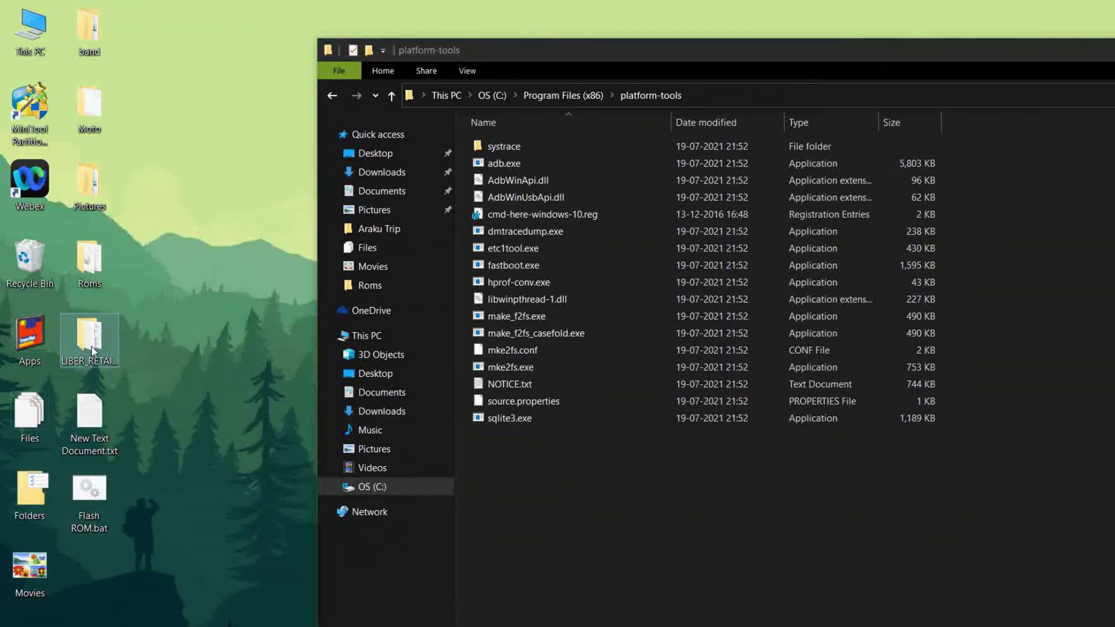
{"action": "double_click", "coordinate": [92, 346]}
{"action": "left_click_drag", "start_coordinate": [203, 529], "coordinate": [185, 120]}
{"action": "left_click_drag", "start_coordinate": [461, 20], "coordinate": [318, 51]}
{"action": "left_click_drag", "start_coordinate": [277, 595], "coordinate": [1082, 388]}
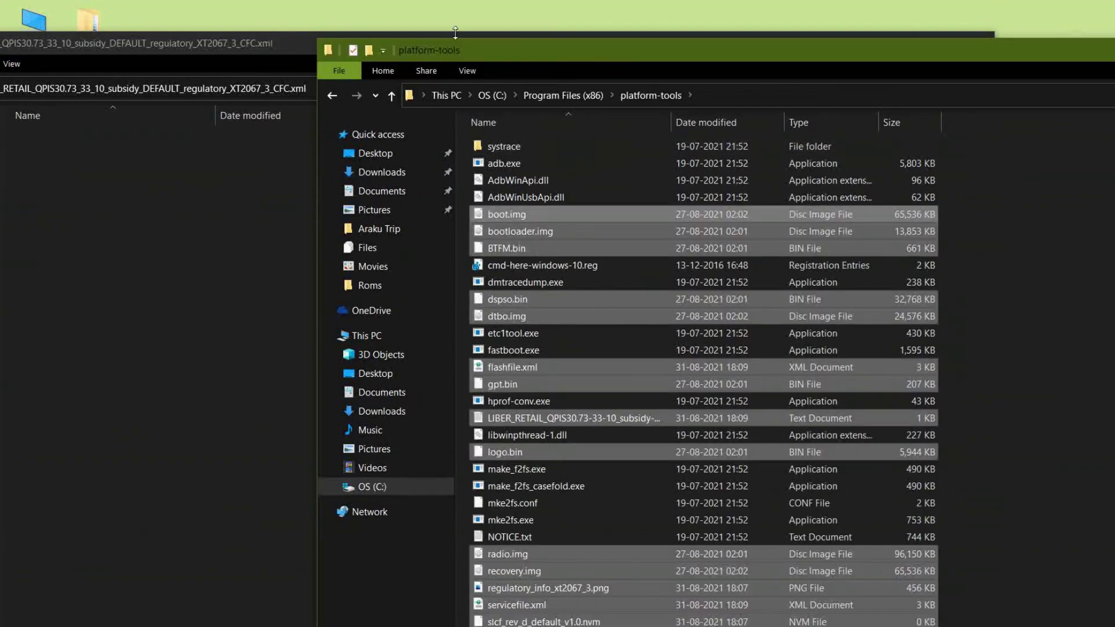
- Close the emptied LIBER_RETAIL folder after confirming it is empty, and maximize platform-tools
{"action": "left_click_drag", "start_coordinate": [263, 43], "coordinate": [270, 42]}
{"action": "left_click", "coordinate": [977, 47]}
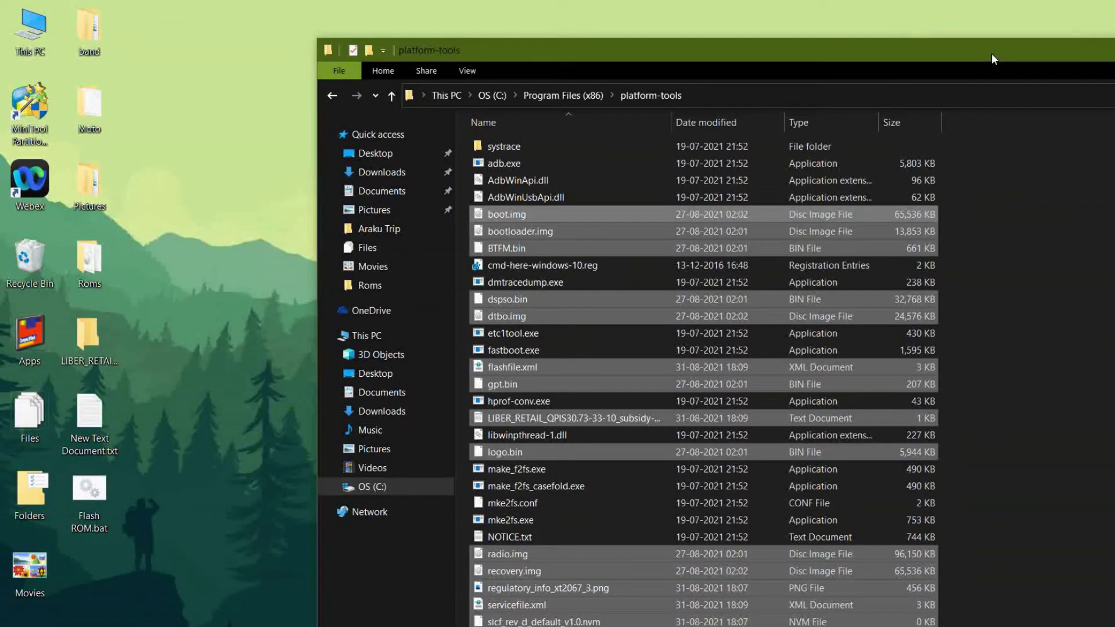
{"action": "double_click", "coordinate": [112, 355]}
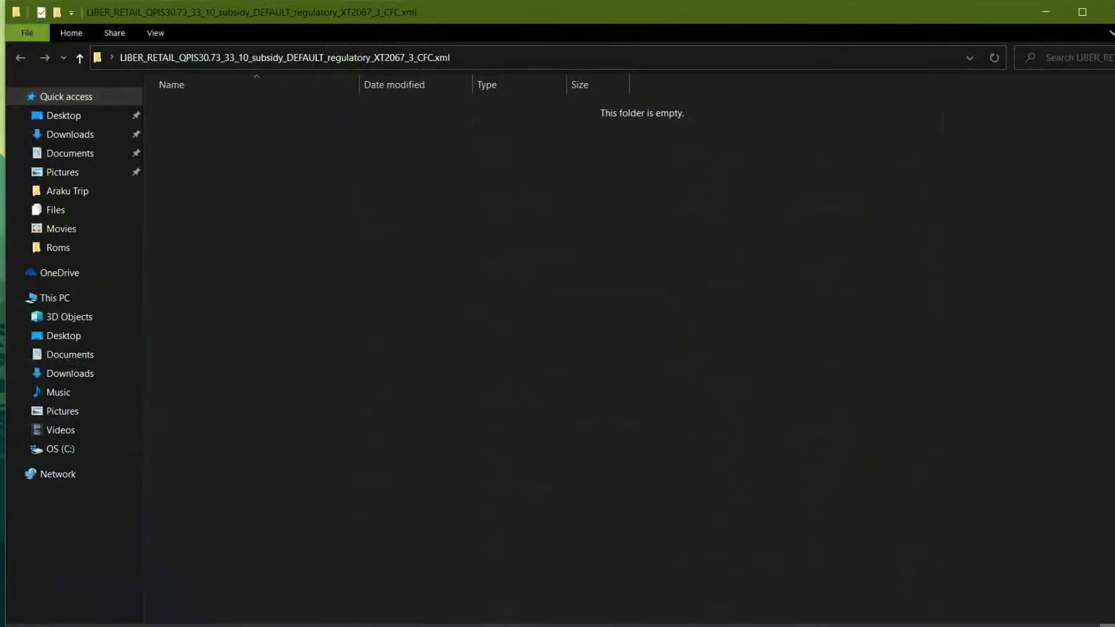
{"action": "left_click", "coordinate": [1109, 13]}
{"action": "double_click", "coordinate": [1054, 50]}
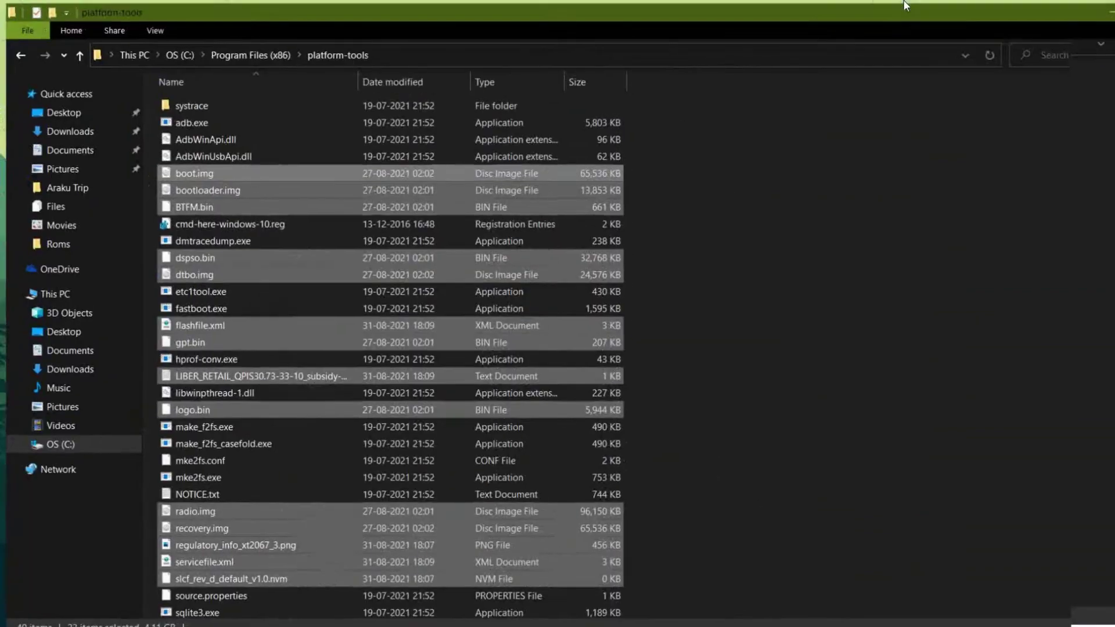
{"action": "scroll", "coordinate": [284, 588], "scroll_direction": "down", "scroll_amount": 3}
{"action": "scroll", "coordinate": [284, 588], "scroll_direction": "up", "scroll_amount": 3}
{"action": "left_click", "coordinate": [884, 333]}
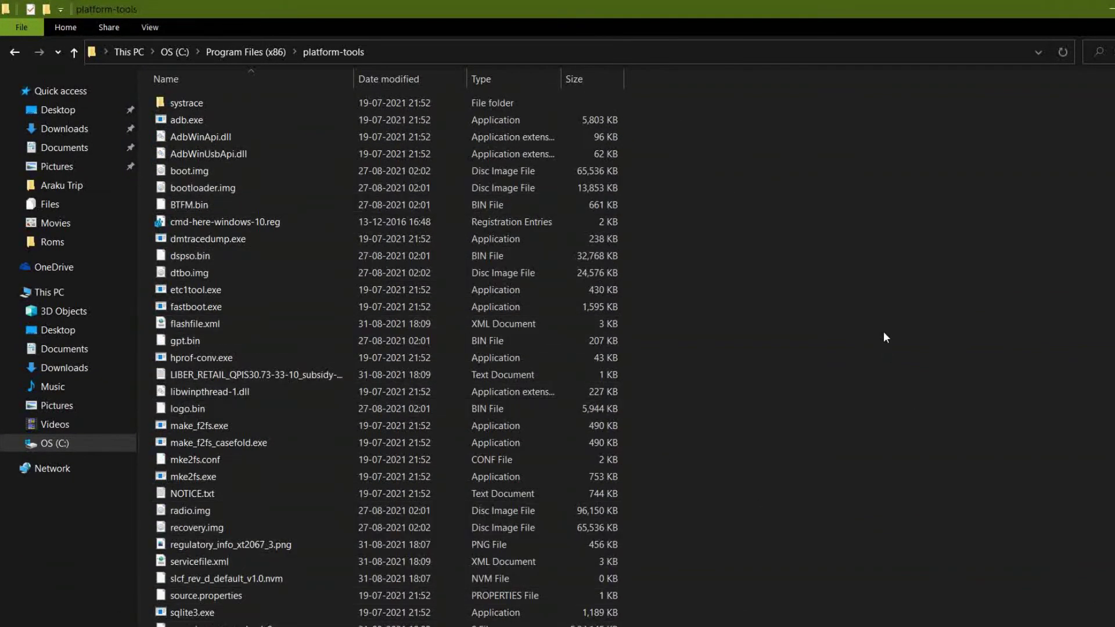
- Open a command window in the platform-tools folder and move it down and right
{"action": "right_click", "coordinate": [884, 332]}
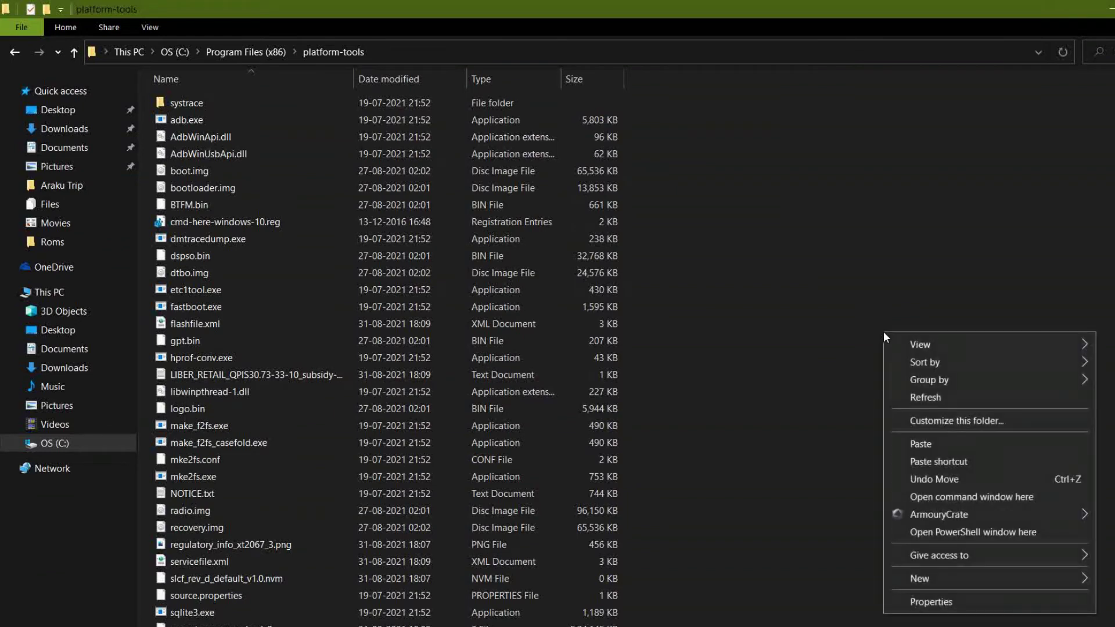
{"action": "left_click", "coordinate": [963, 497]}
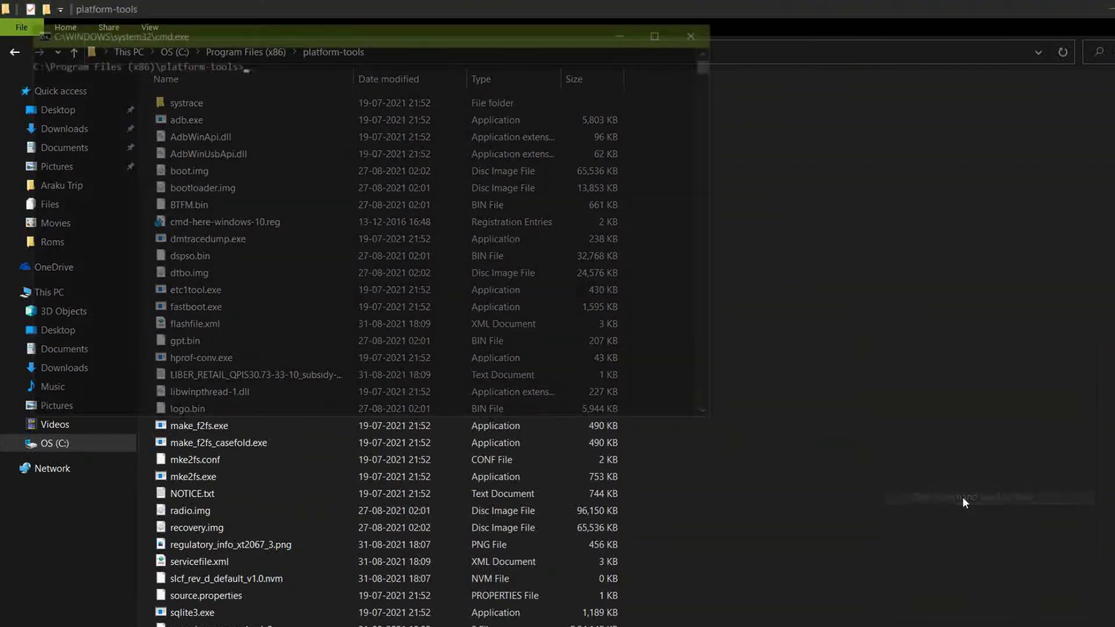
{"action": "left_click_drag", "start_coordinate": [293, 33], "coordinate": [458, 107]}
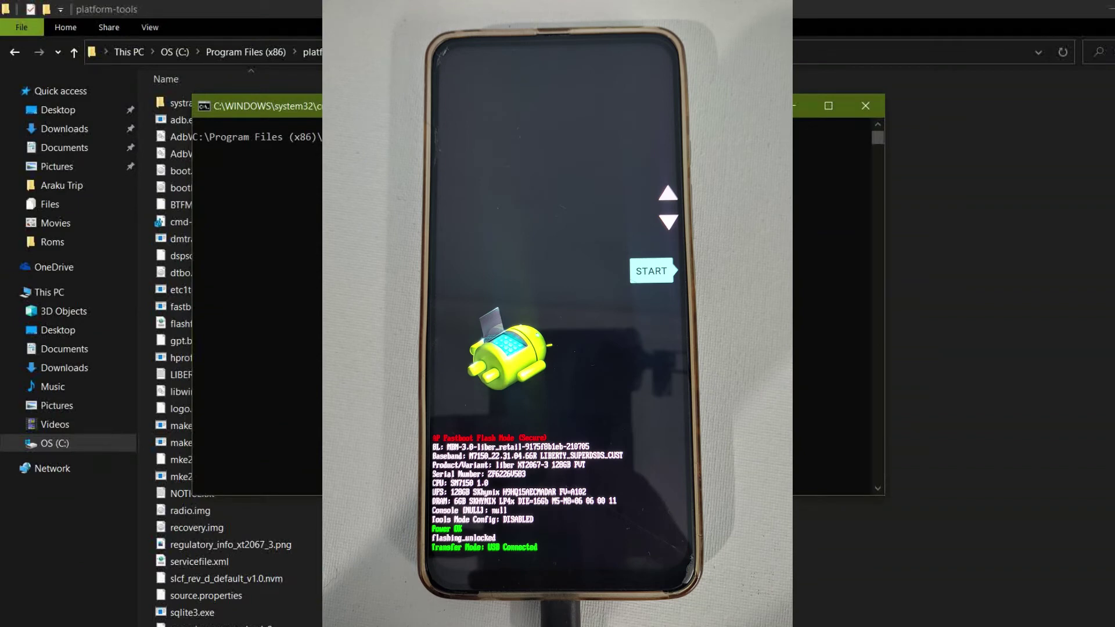
- Run 'fastboot devices' to confirm the phone is detected
{"action": "type", "text": "fastboot devices"}
{"action": "key", "text": "Return"}
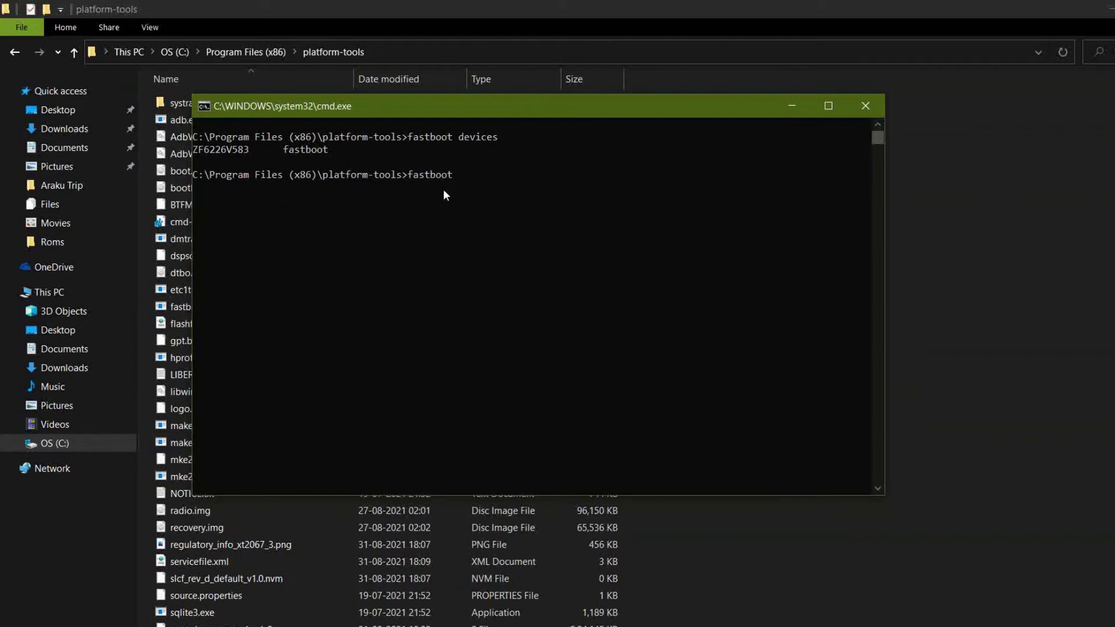
- Run 'fastboot reboot fastboot' and move the command window aside
{"action": "type", "text": "eboot fastboot"}
{"action": "key", "text": "Return"}
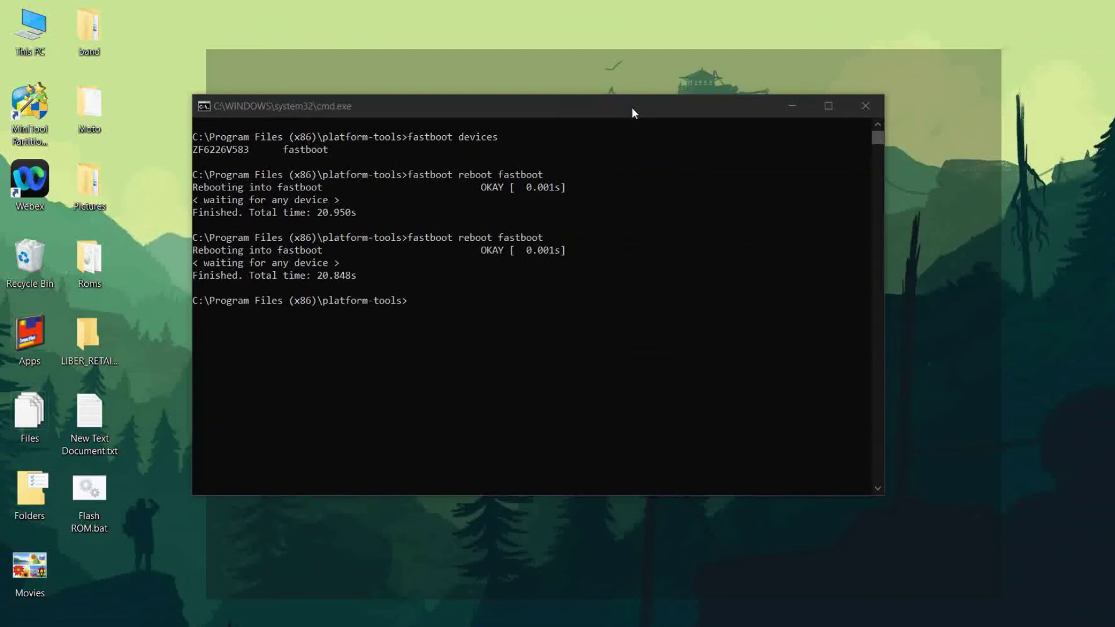
{"action": "left_click_drag", "start_coordinate": [632, 107], "coordinate": [754, 132]}
- Copy Flash ROM.bat from the desktop and paste it into platform-tools
{"action": "right_click", "coordinate": [106, 503]}
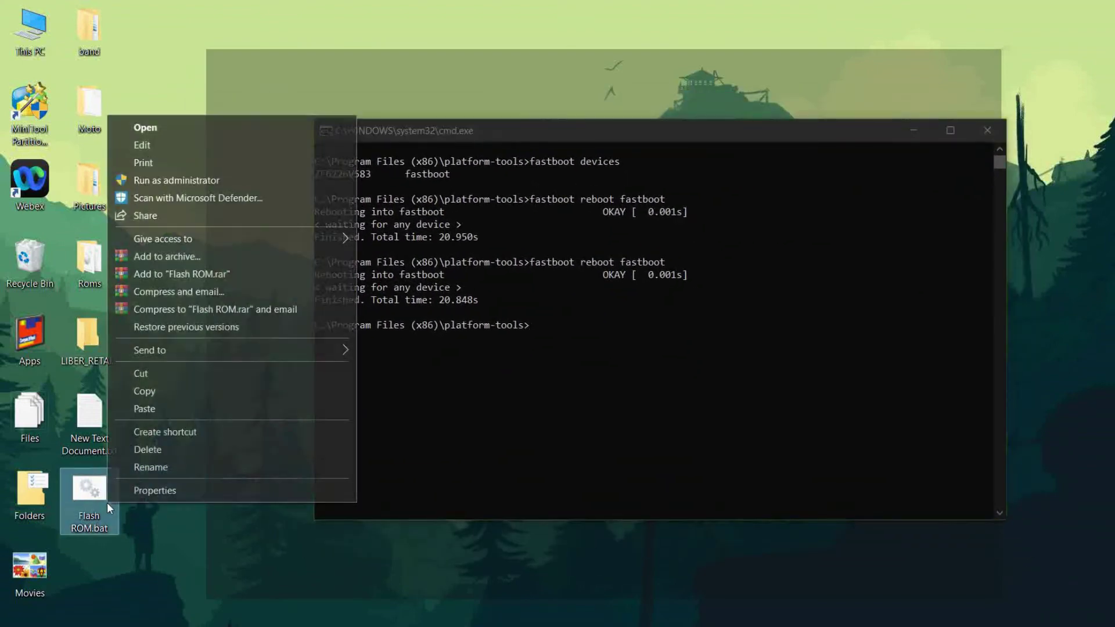
{"action": "left_click", "coordinate": [173, 393]}
{"action": "mouse_move", "coordinate": [408, 623]}
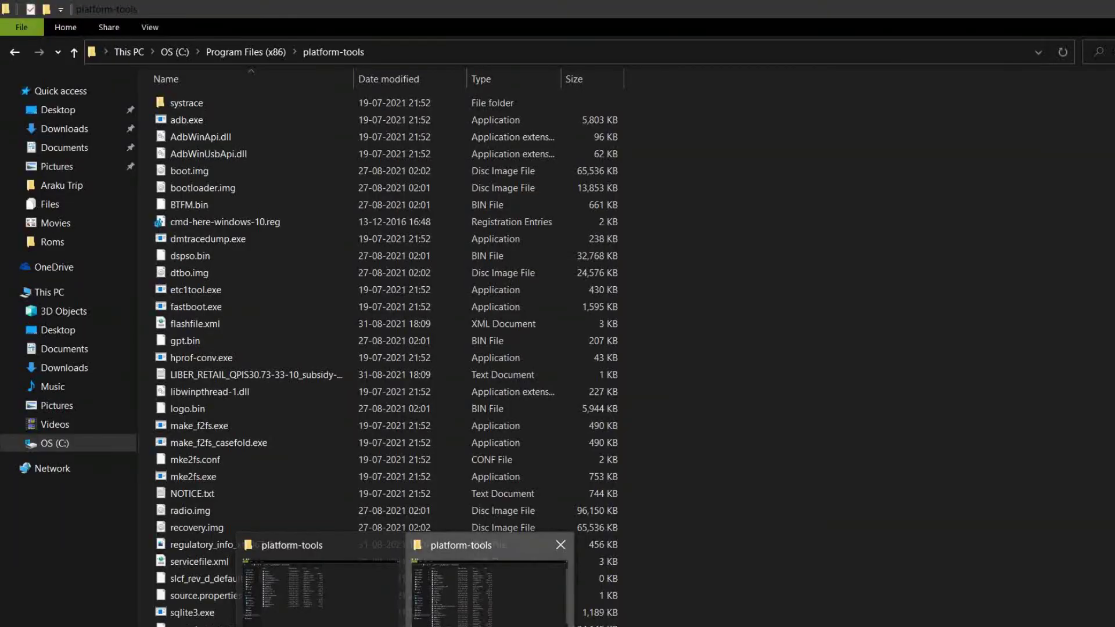
{"action": "left_click", "coordinate": [489, 586]}
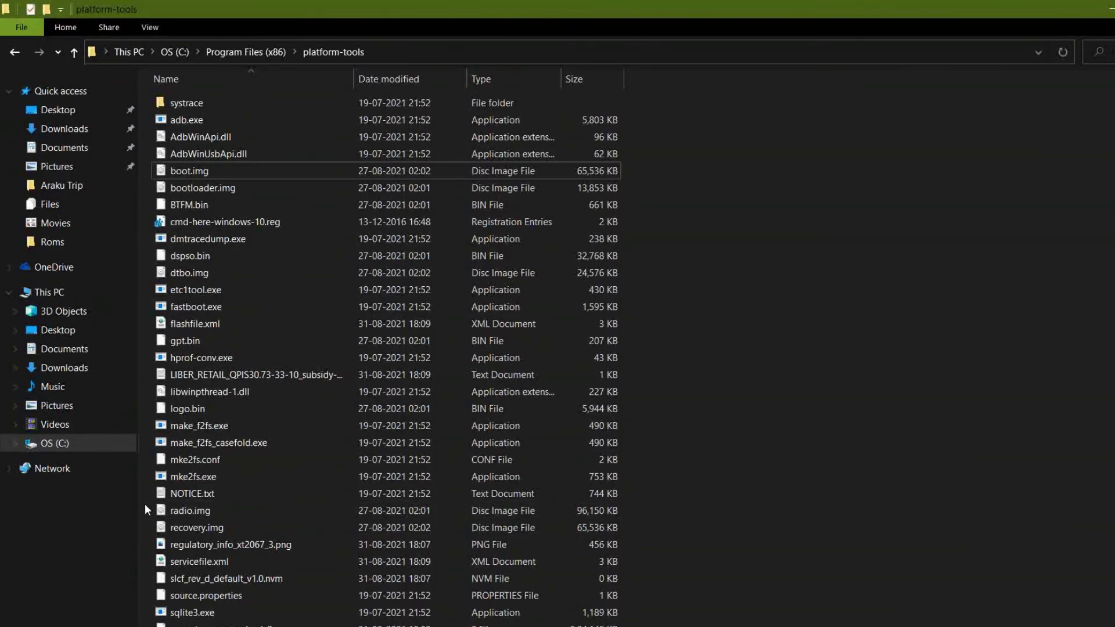
{"action": "right_click", "coordinate": [145, 504]}
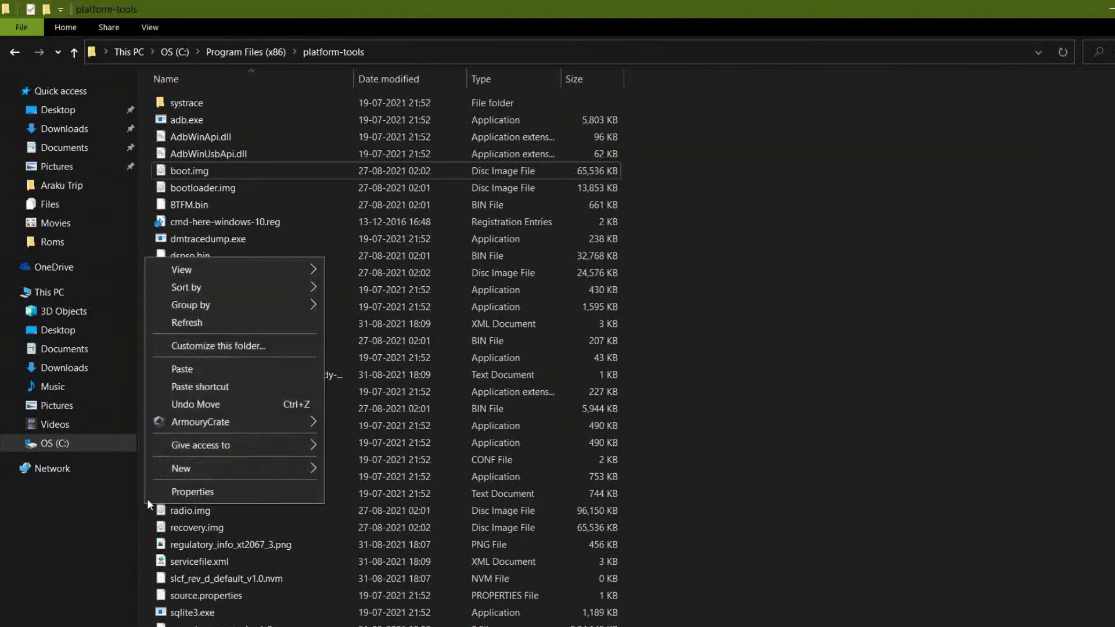
{"action": "left_click", "coordinate": [179, 370]}
- Run Flash ROM.bat from platform-tools, accepting the unverified-publisher security warning
{"action": "left_click", "coordinate": [242, 325]}
{"action": "left_click", "coordinate": [148, 323]}
{"action": "double_click", "coordinate": [179, 320]}
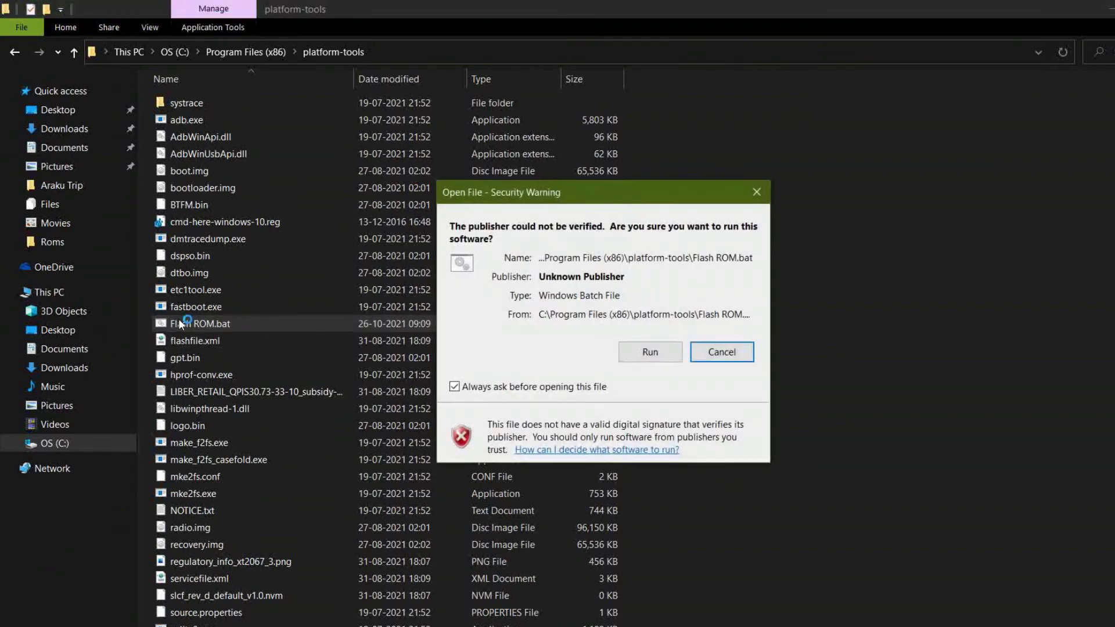
{"action": "left_click", "coordinate": [632, 350]}
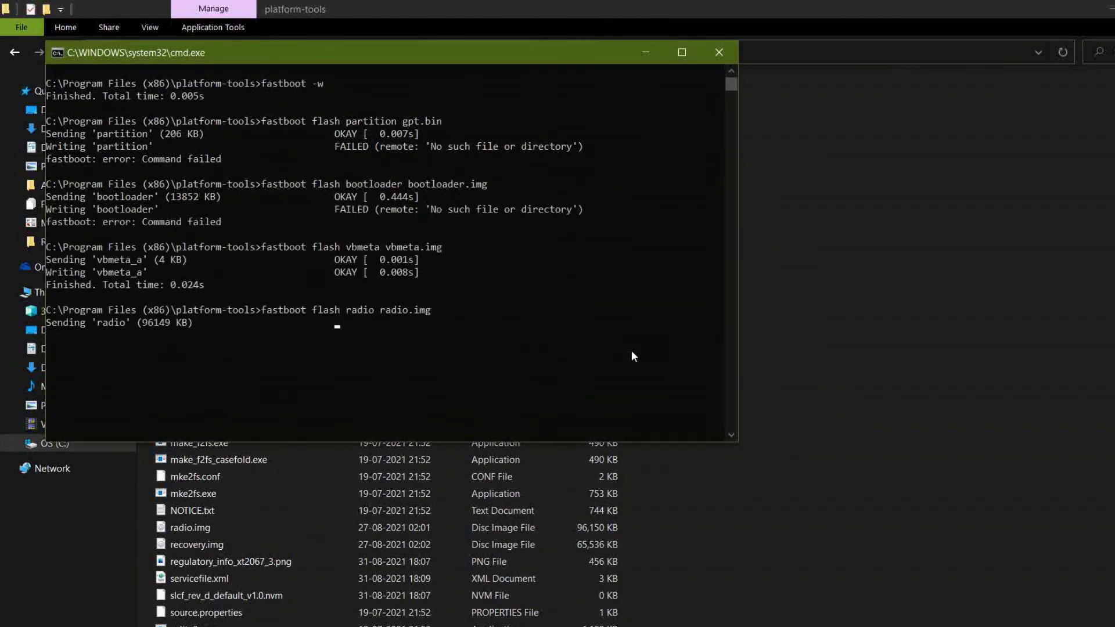